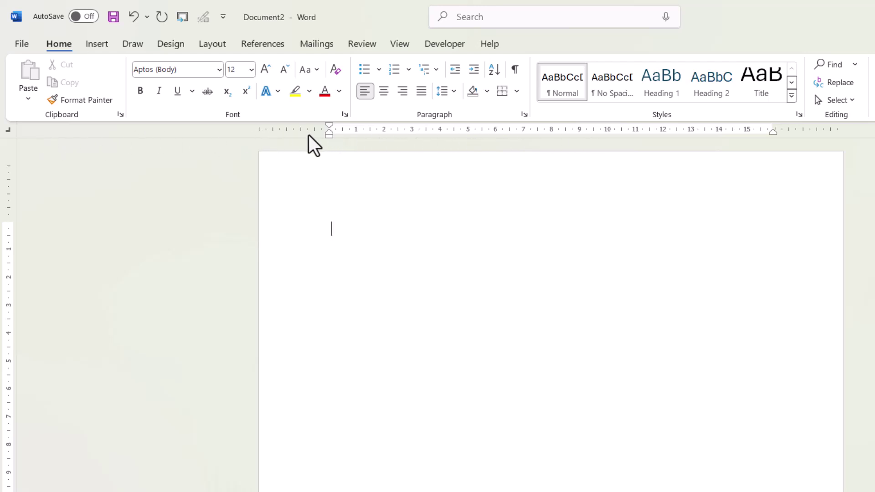
- Make sure the horizontal and vertical rulers are displayed from the View tab
click(400, 47)
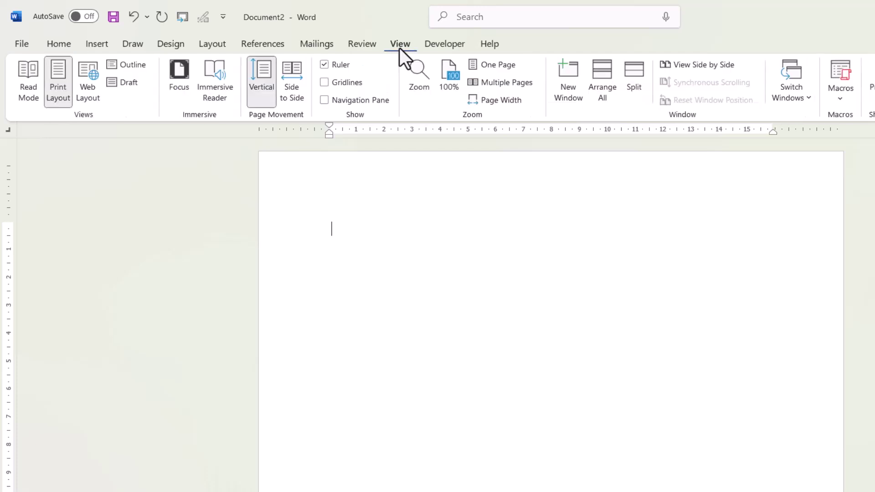
click(324, 64)
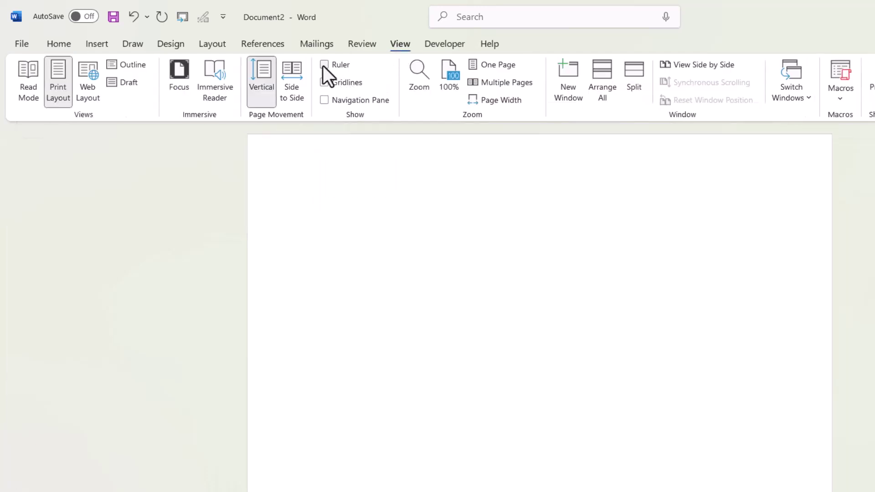
click(324, 65)
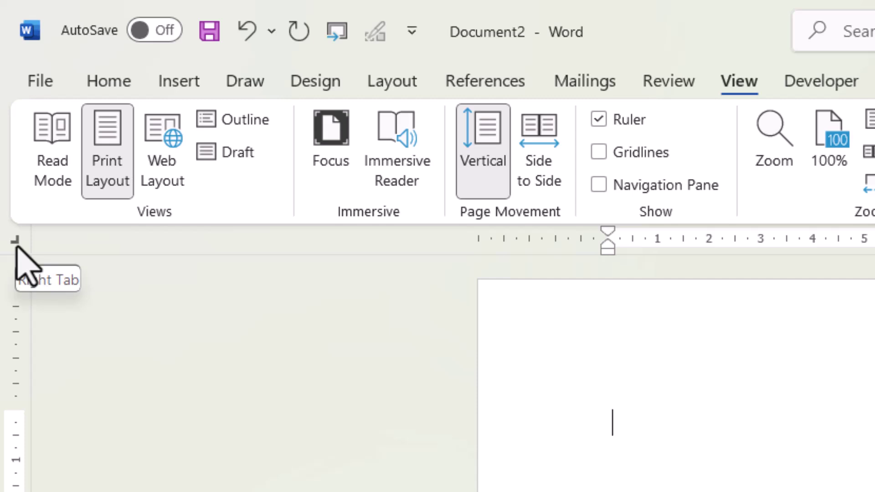
- Switch the ruler's tab-stop type to Right Tab
click(16, 246)
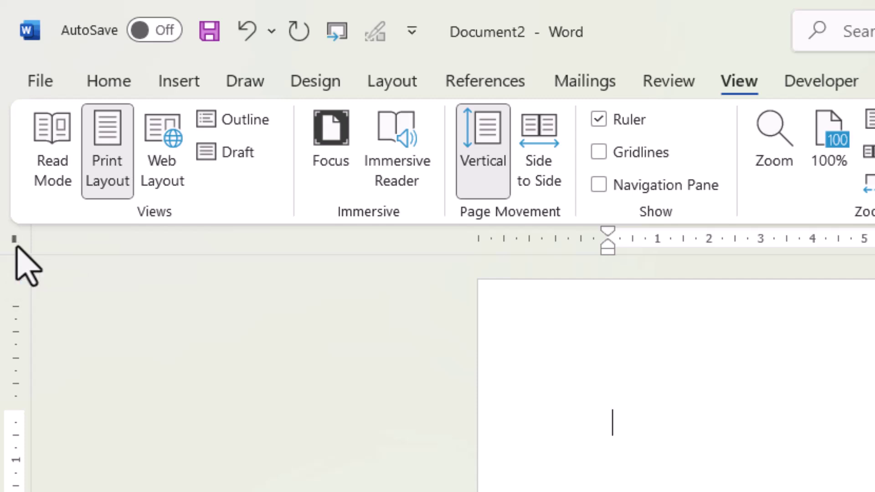
click(16, 247)
click(16, 247)
click(16, 246)
click(16, 246)
click(16, 246)
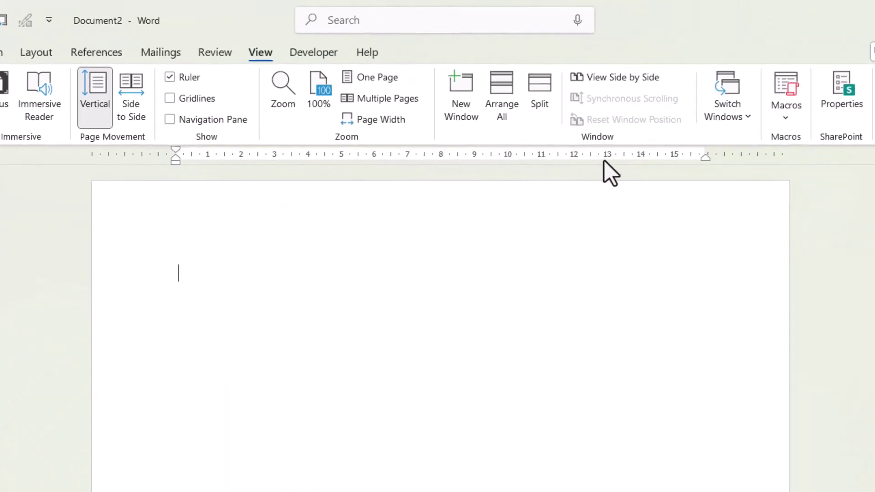
- Place a right tab stop at about 14 cm on the ruler
click(638, 157)
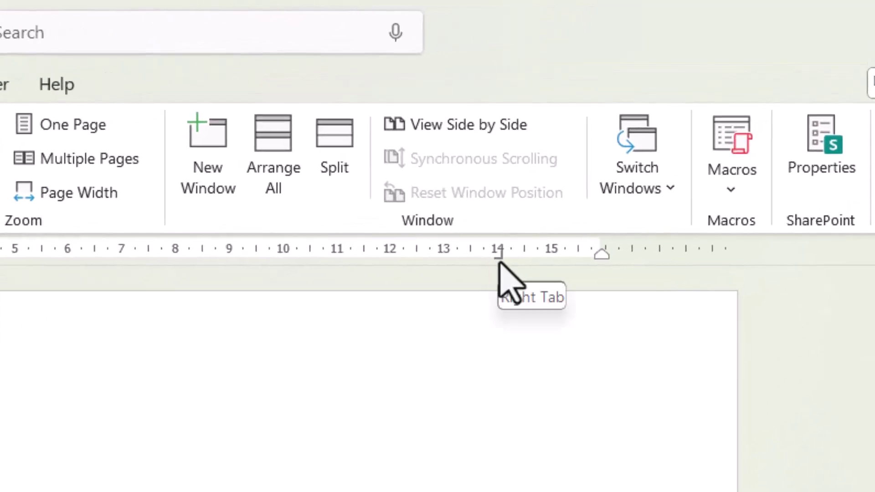
mouse_move(498, 262)
mouse_down()
mouse_move(562, 264)
mouse_move(443, 263)
mouse_move(498, 263)
mouse_up()
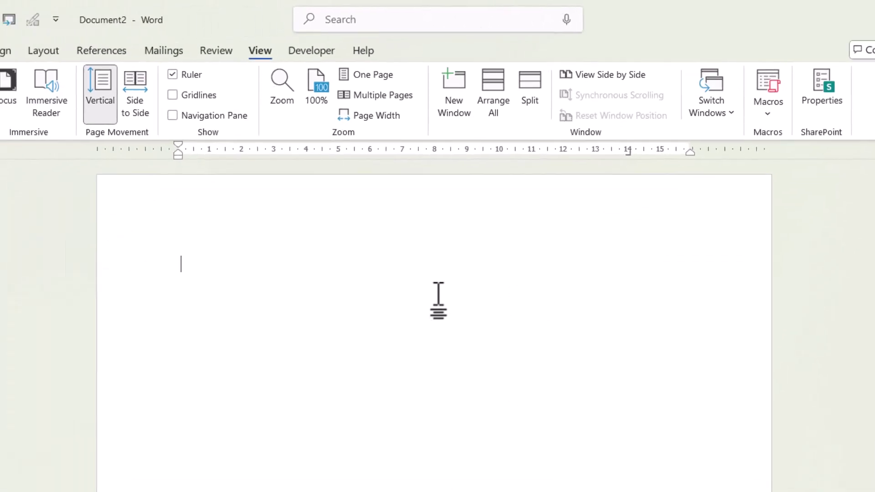
- Type the first contact's name with their e-mail address right-aligned at the tab stop
text(Chester)
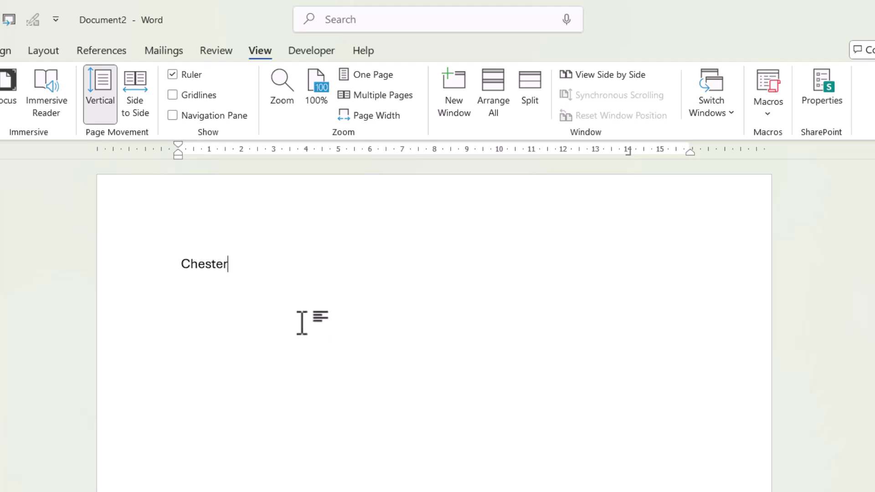
key(ctrl+super+o)
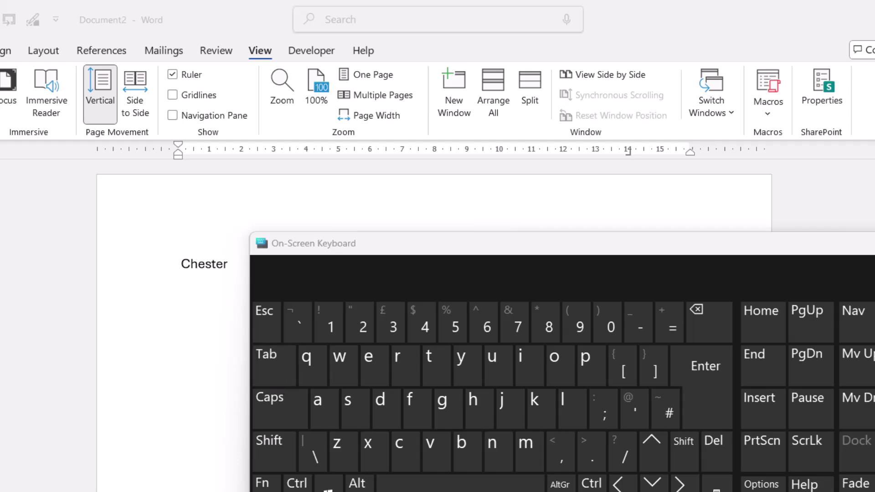
key(ctrl+super+o)
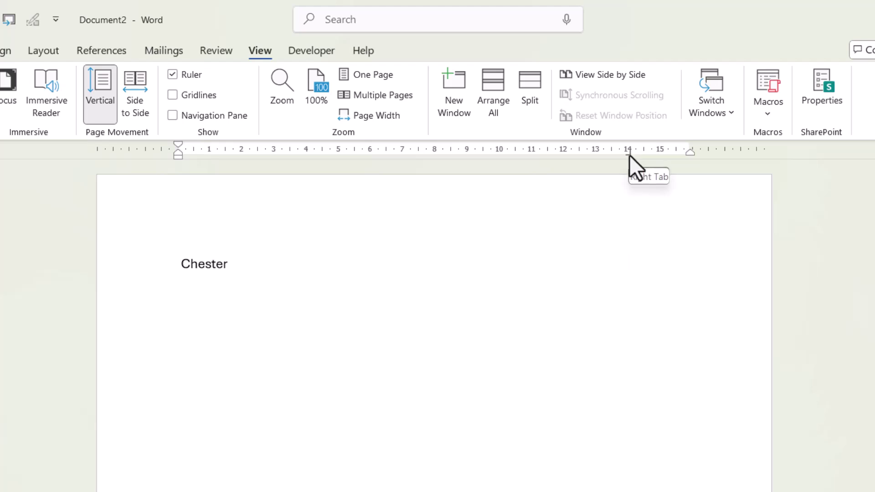
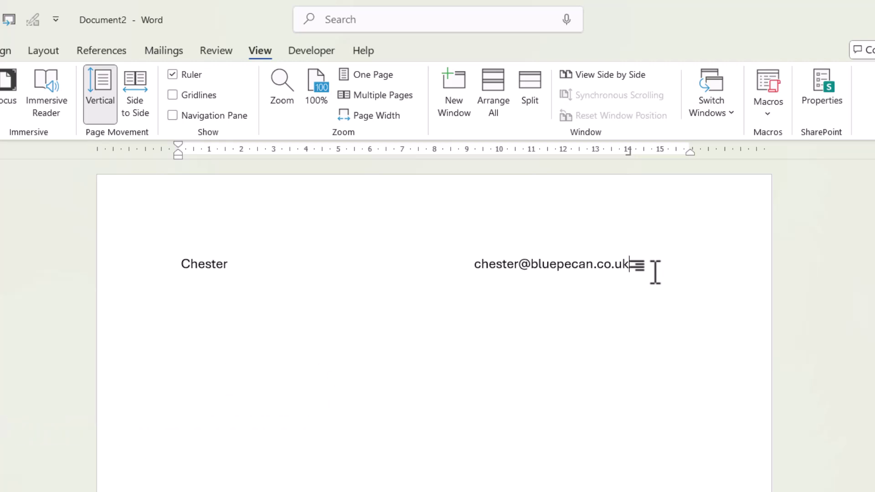
key(Return)
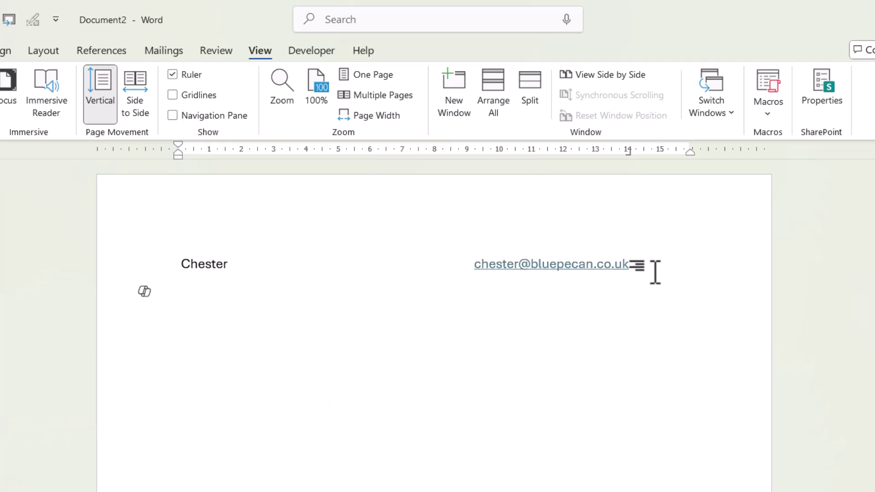
- On the next line, type the second contact's name, tab, and their e-mail address
text(Mark)
key(Tab)
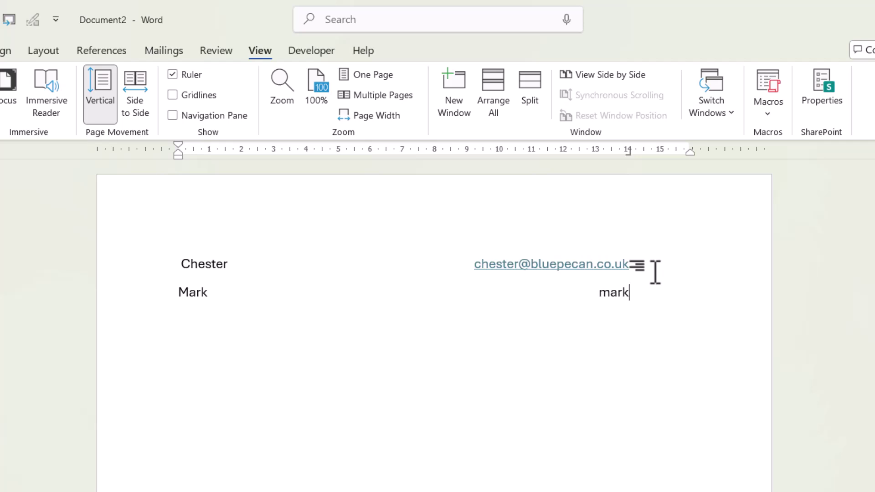
- Delete the stray space before the first contact's name
click(182, 264)
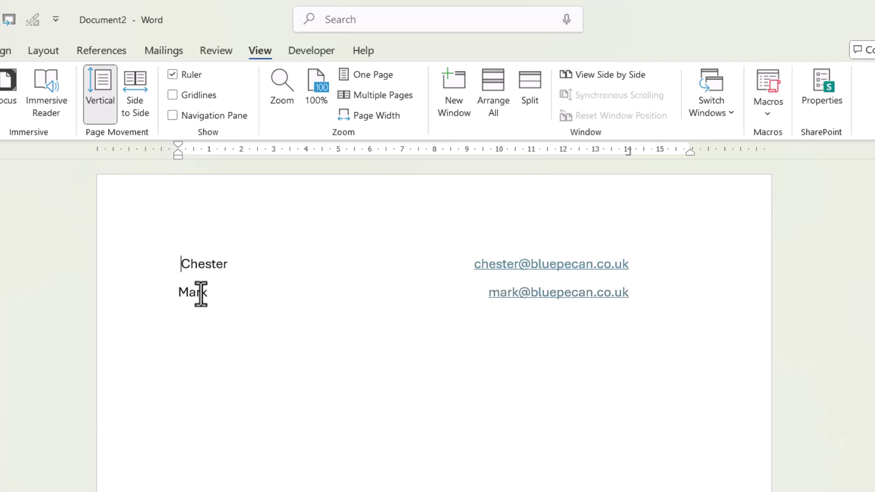
key(BackSpace)
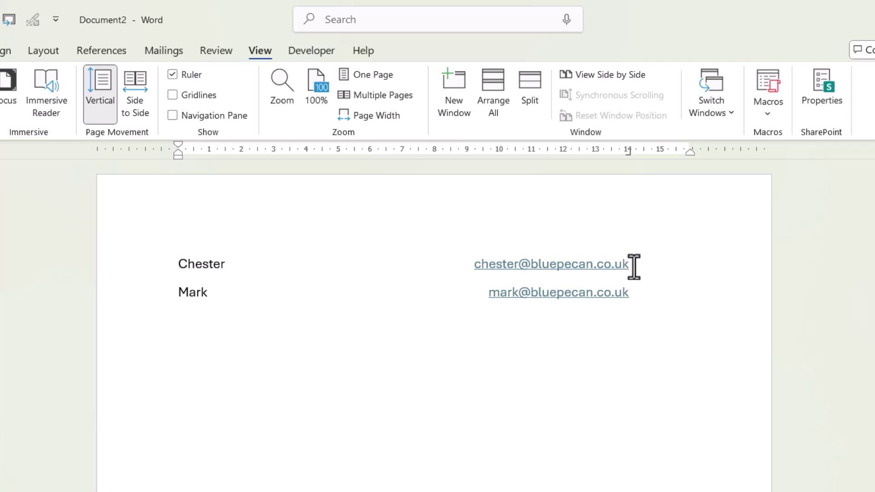
- Add 'Finance Director' with its extension right-aligned on a new line under the first contact
click(634, 267)
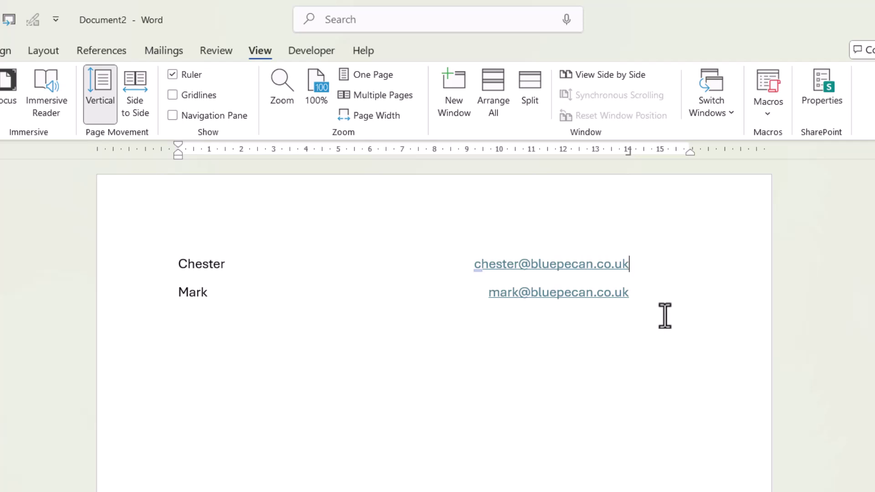
key(shift+Return)
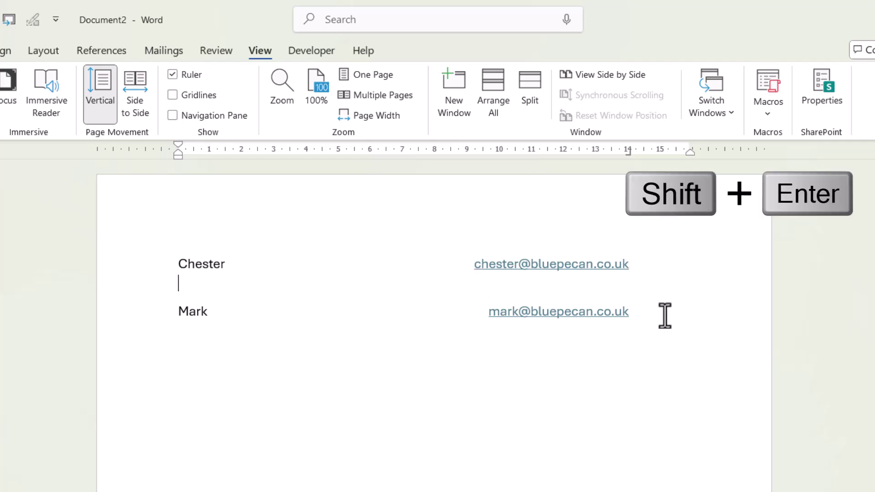
text(Finance )
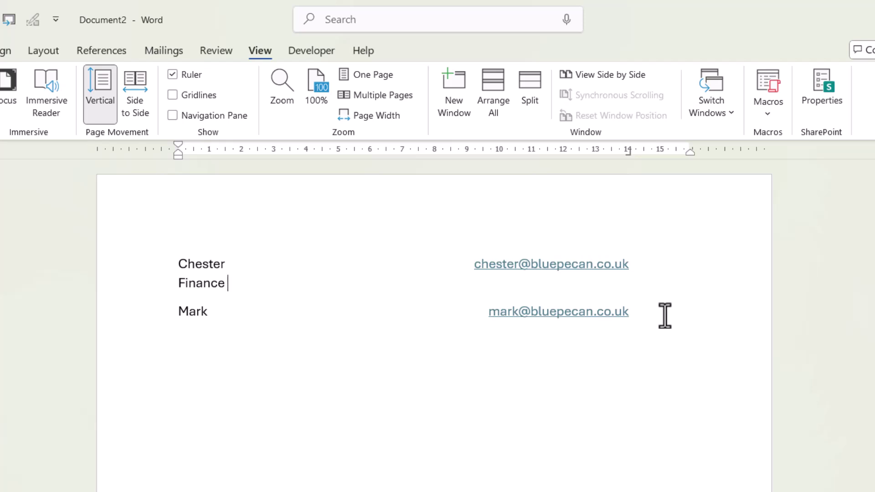
text(Direc)
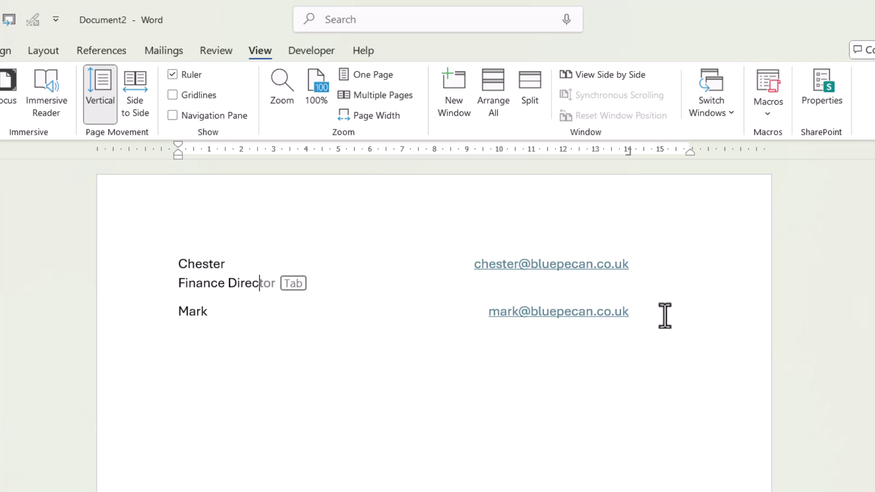
key(Tab)
key(Tab)
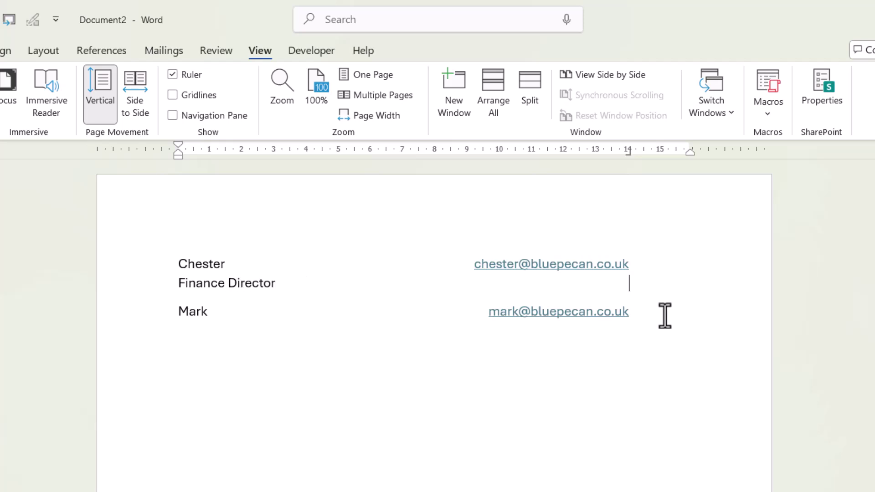
text(ext.931)
- Add 'Education' with its extension right-aligned on a new line under the second contact
click(636, 311)
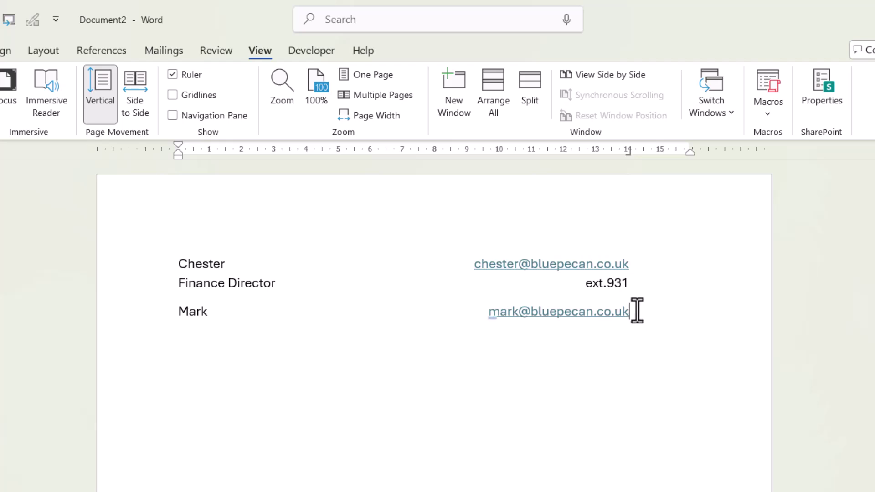
key(shift+Return)
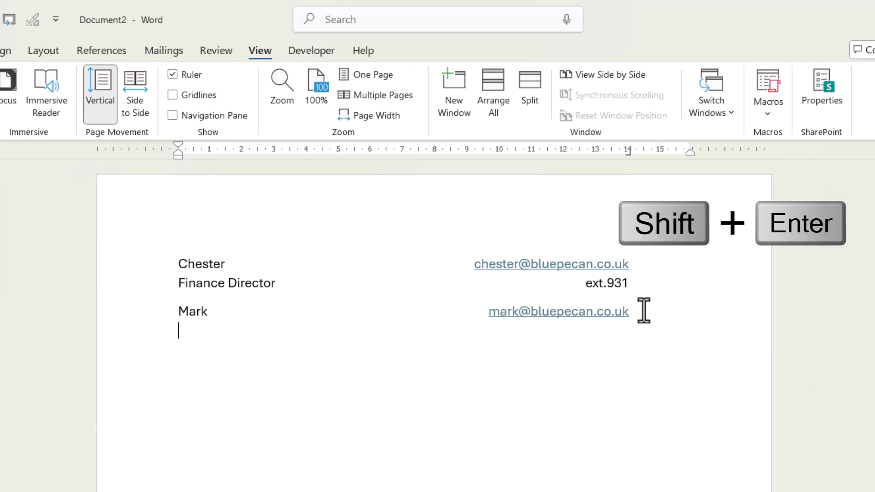
text(Education)
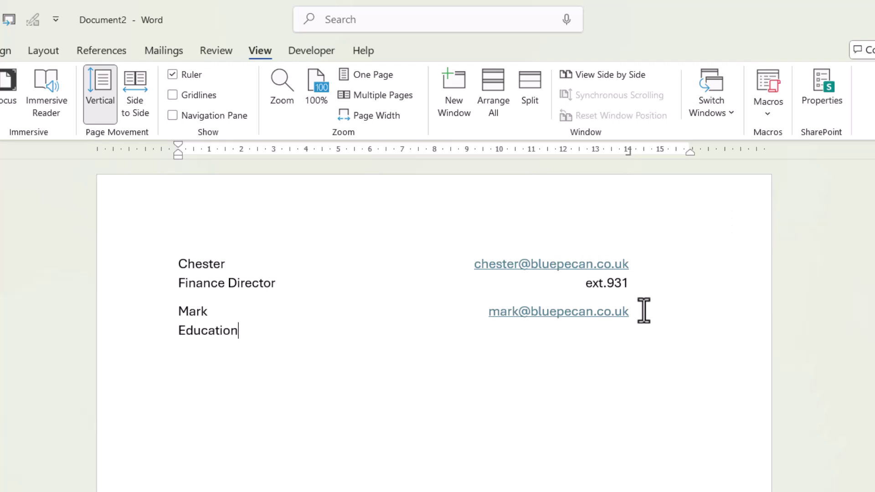
key(Tab)
text(ext.652)
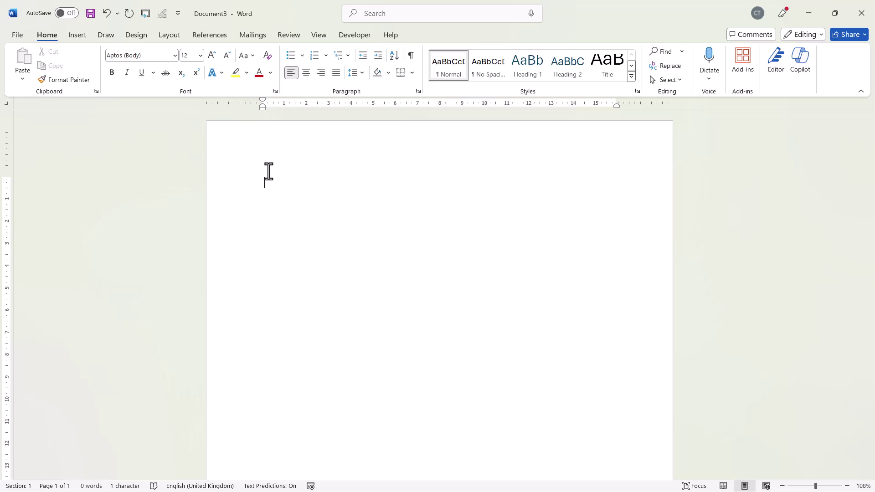
- Insert a 2x1 table and select the whole table
click(77, 34)
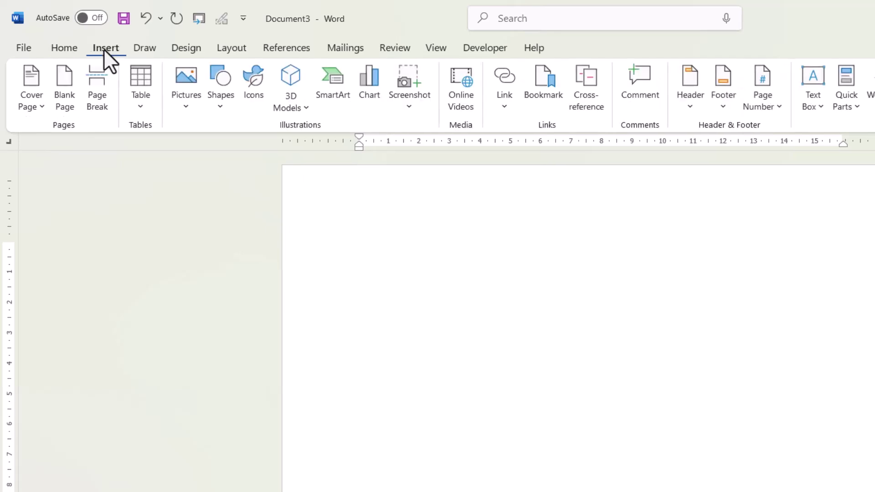
click(141, 107)
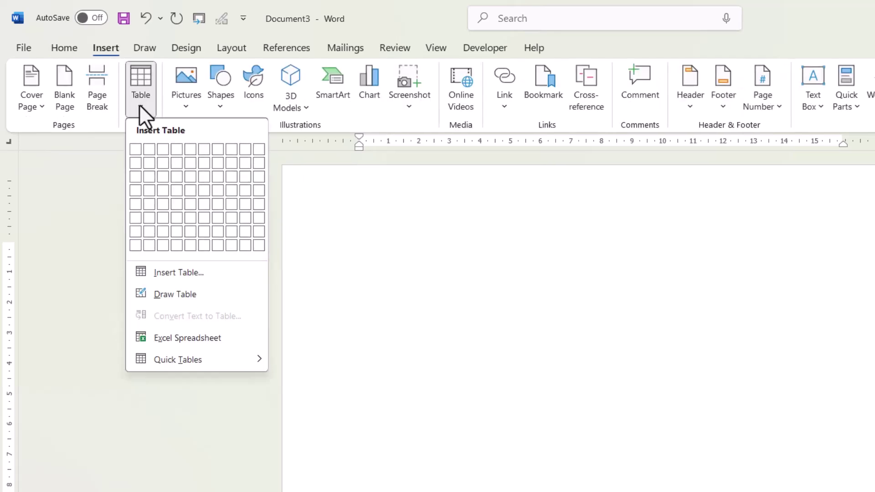
click(148, 150)
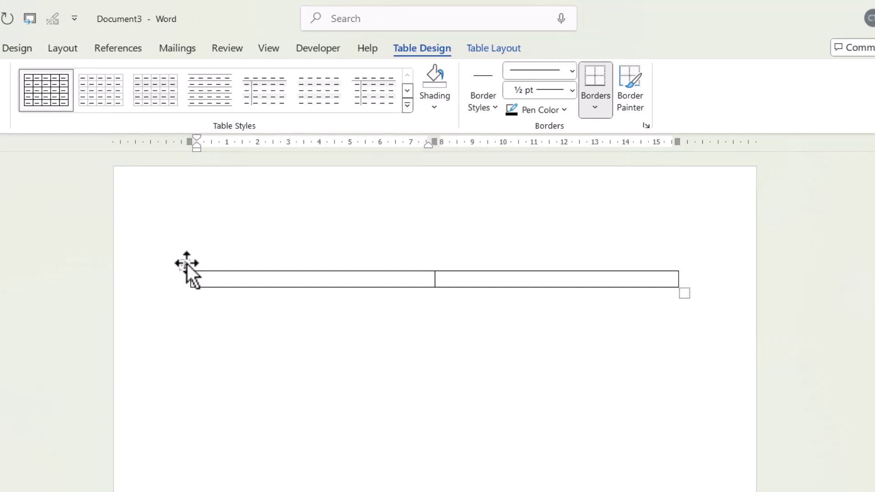
click(187, 264)
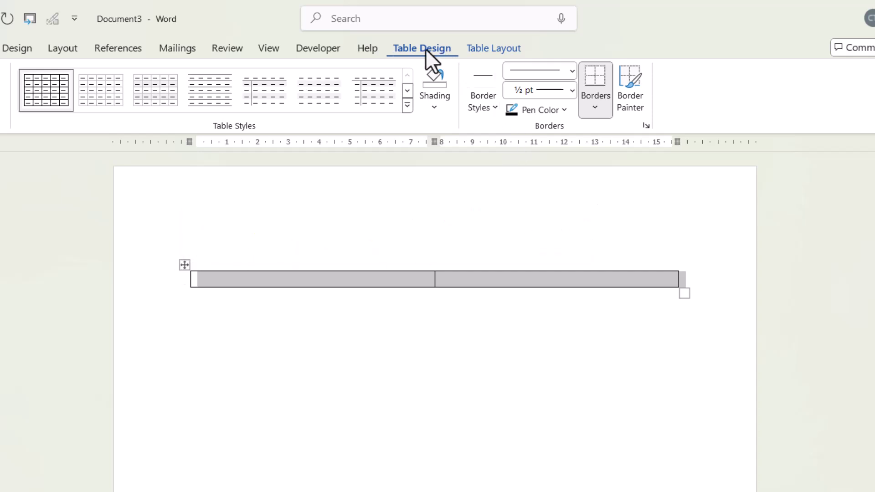
- Apply No Border to the table, then deselect it
click(606, 106)
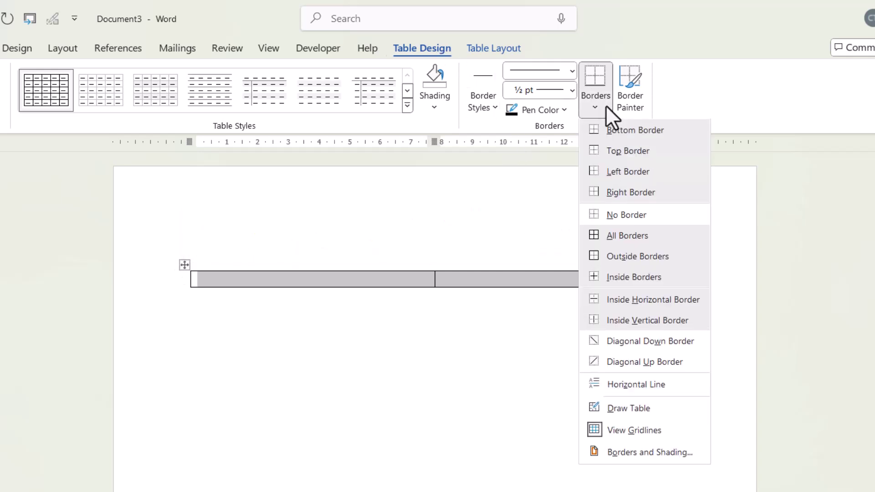
click(616, 219)
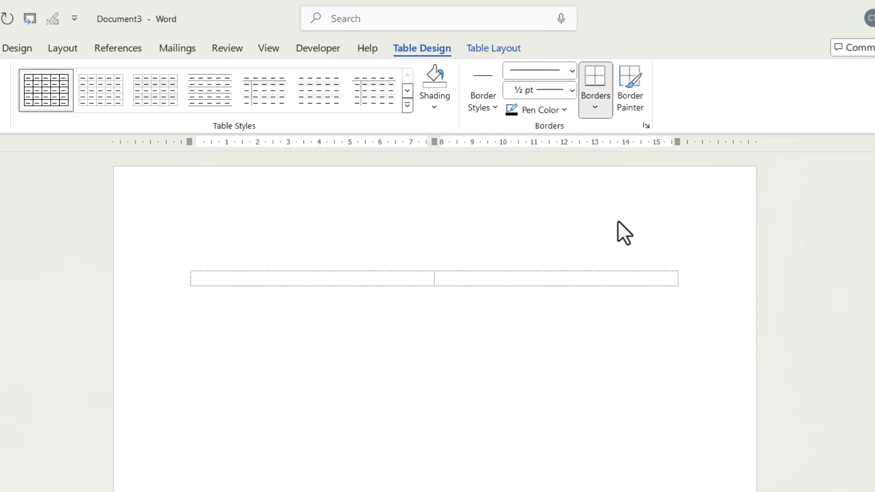
click(531, 339)
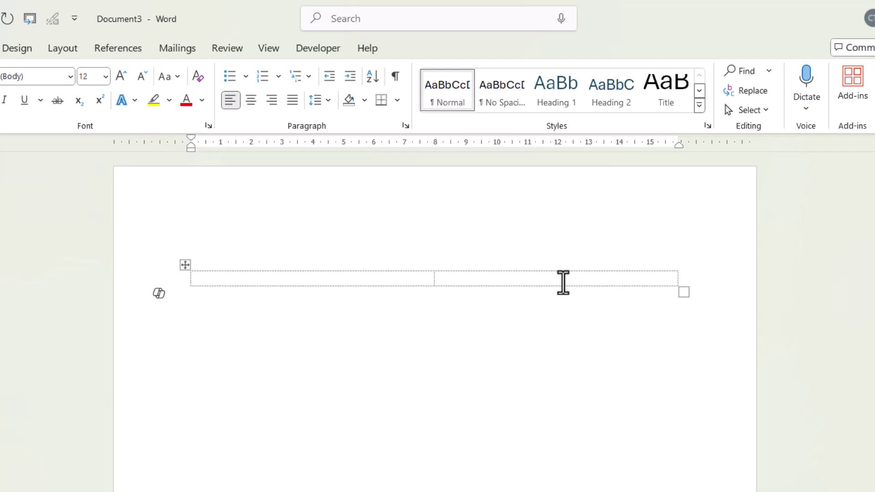
- Type the first contact's name in the left cell, then move into the right cell
click(360, 276)
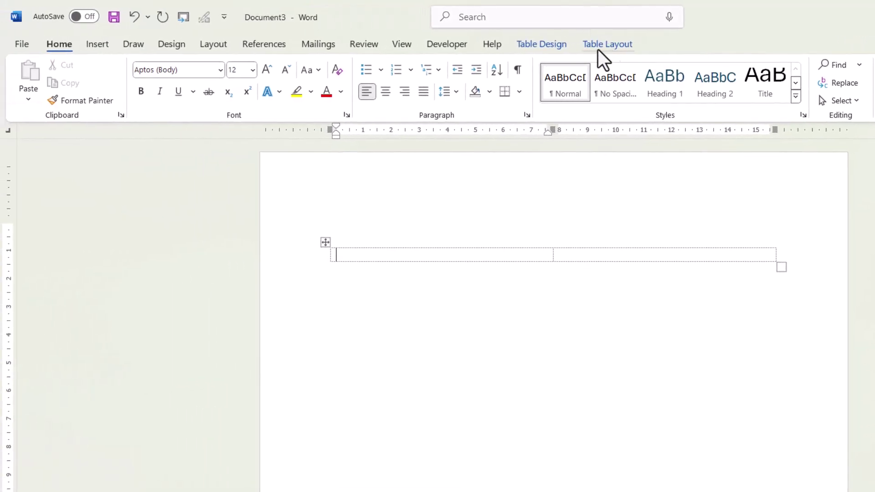
click(613, 46)
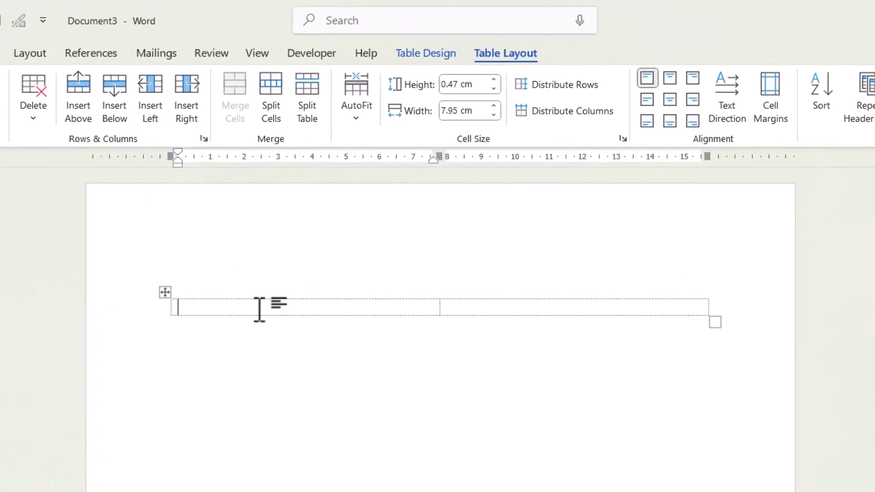
text(Chester)
key(Tab)
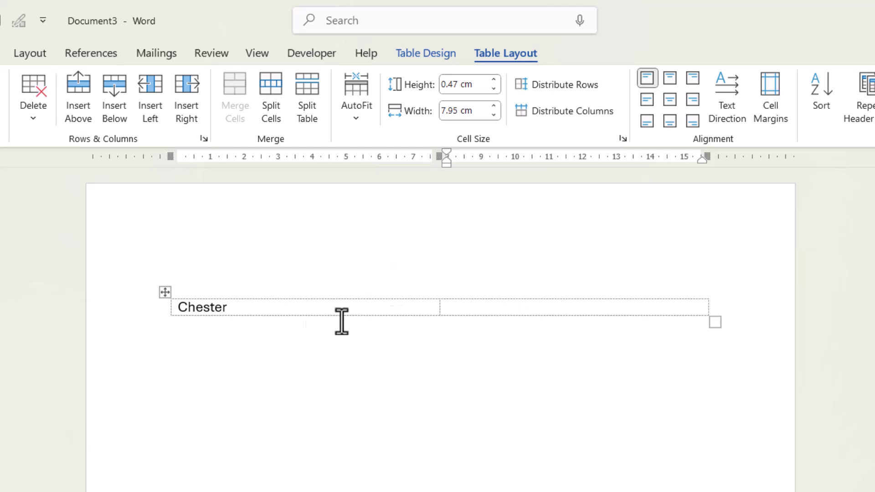
click(242, 308)
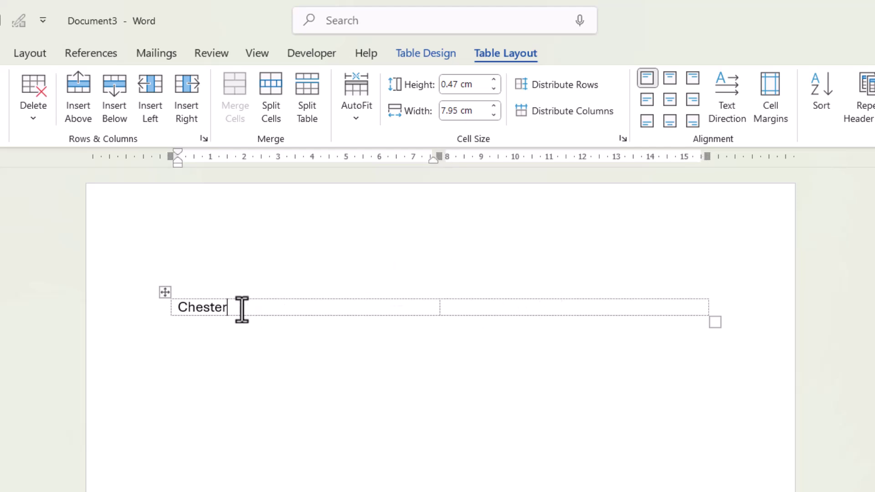
click(488, 312)
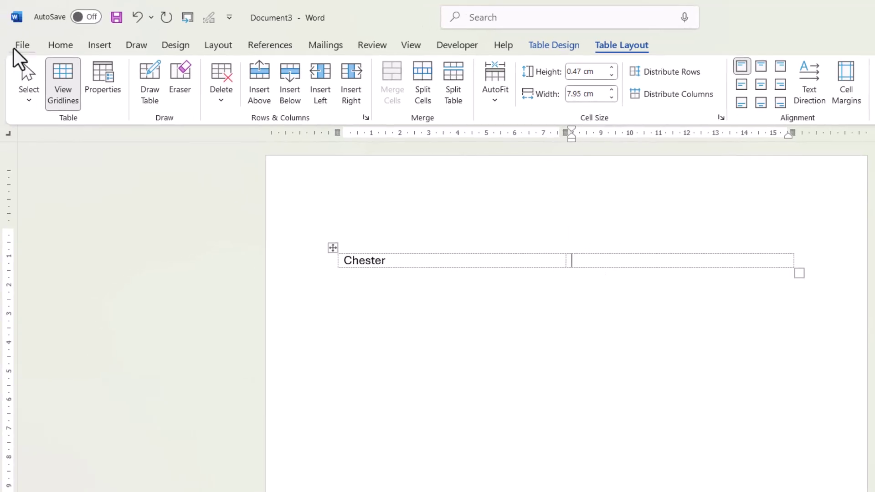
- Right-align the right cell and type the contact's e-mail address there
click(64, 48)
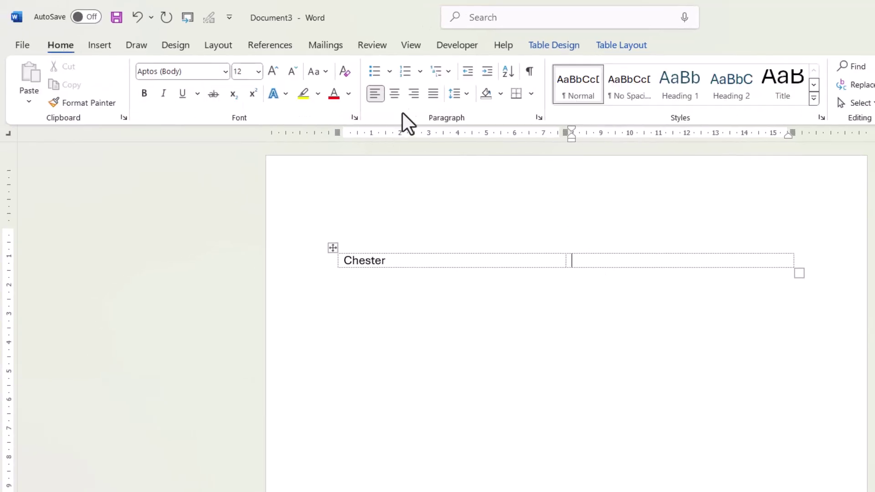
click(419, 95)
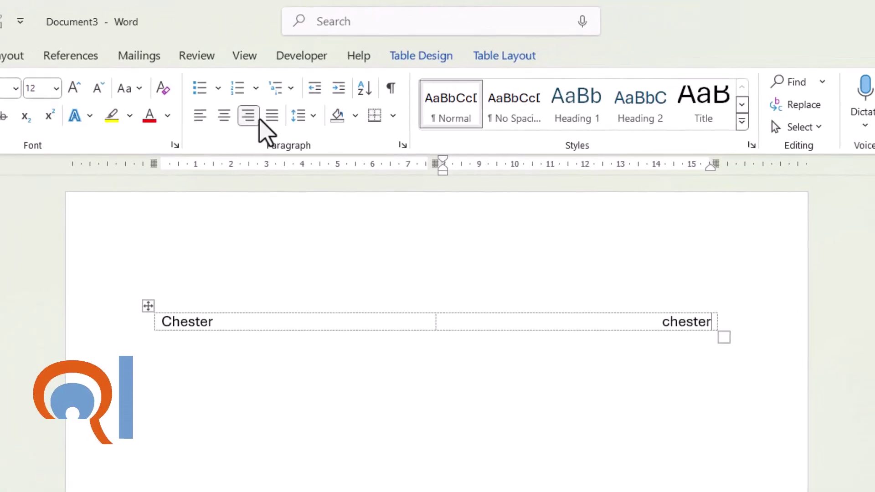
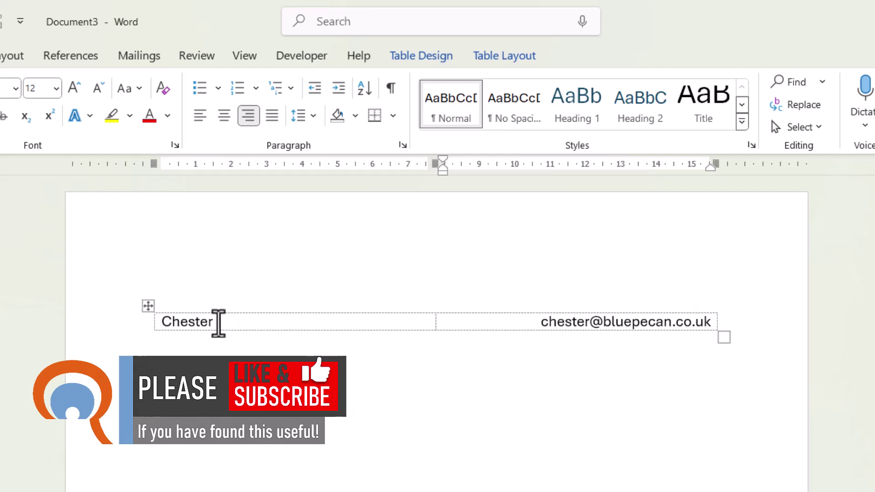
- Add 'Finance director' below the name and the extension below the e-mail, then a new row
click(218, 324)
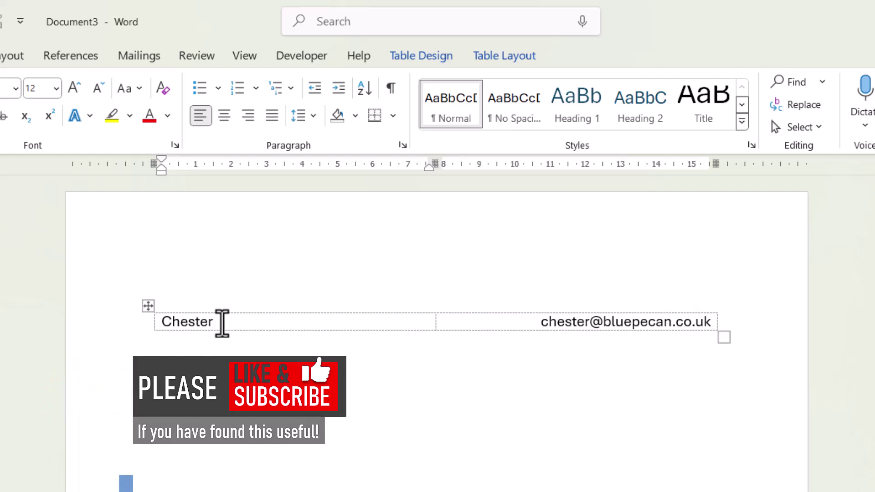
key(Return)
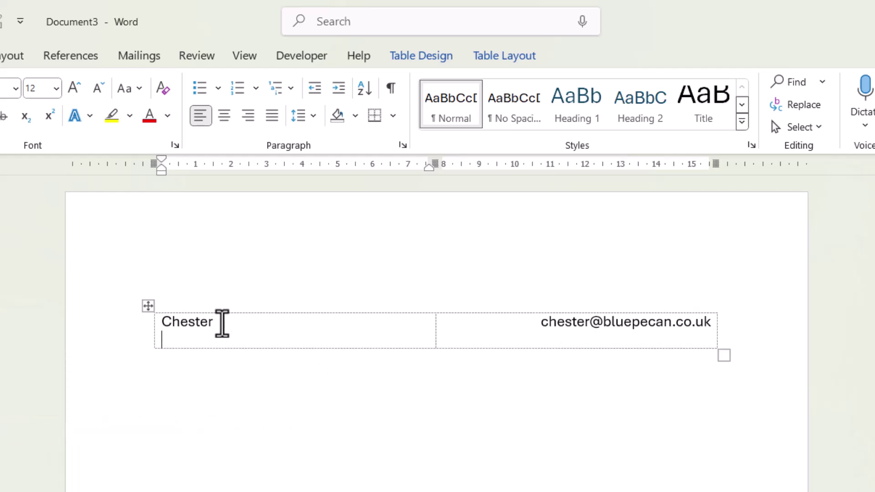
text(Finance director)
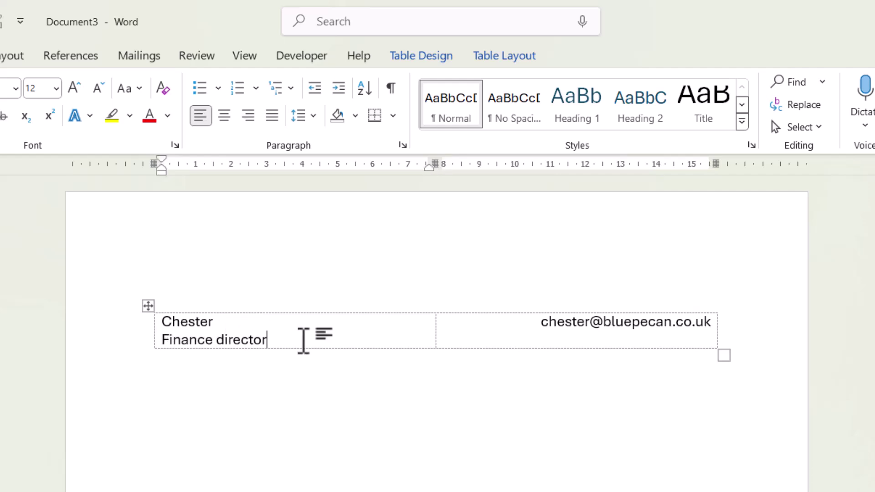
click(711, 321)
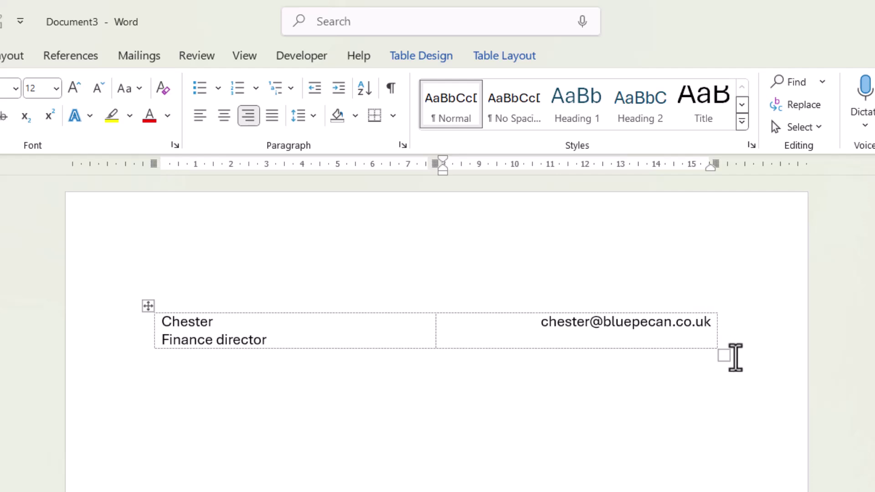
key(Return)
text(ex)
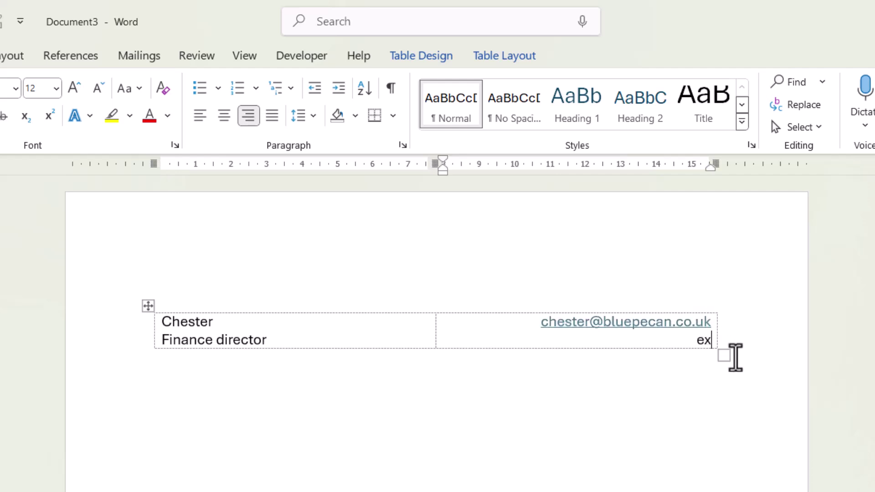
text(t 673)
key(Tab)
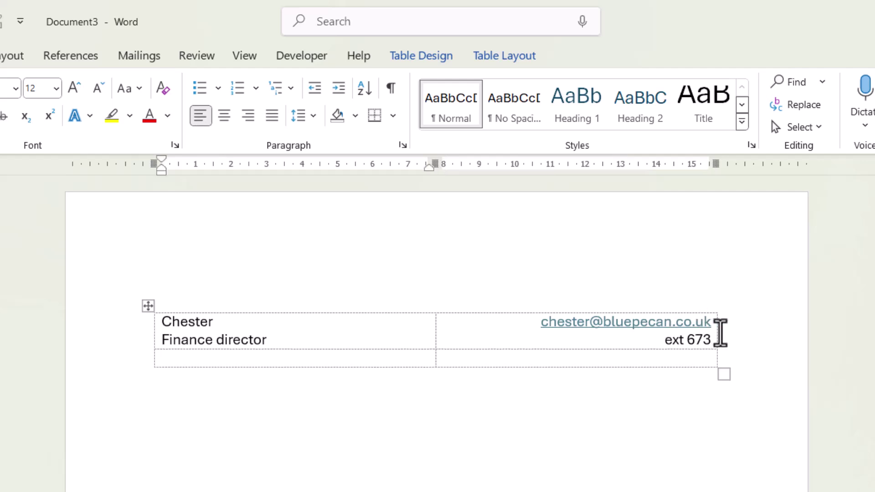
- Enter the second contact's name over 'Education director', then their e-mail over 'ext 874' in the right cell
text(Mark)
key(Return)
text(Ed)
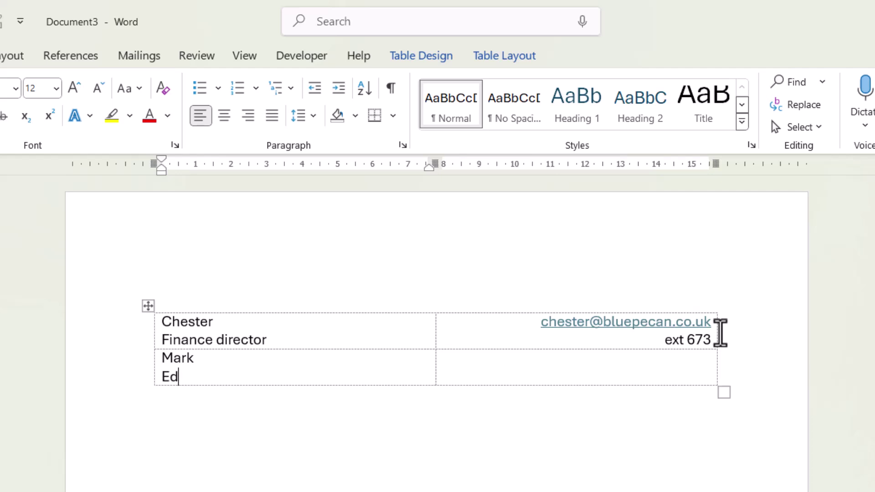
text(ucation director)
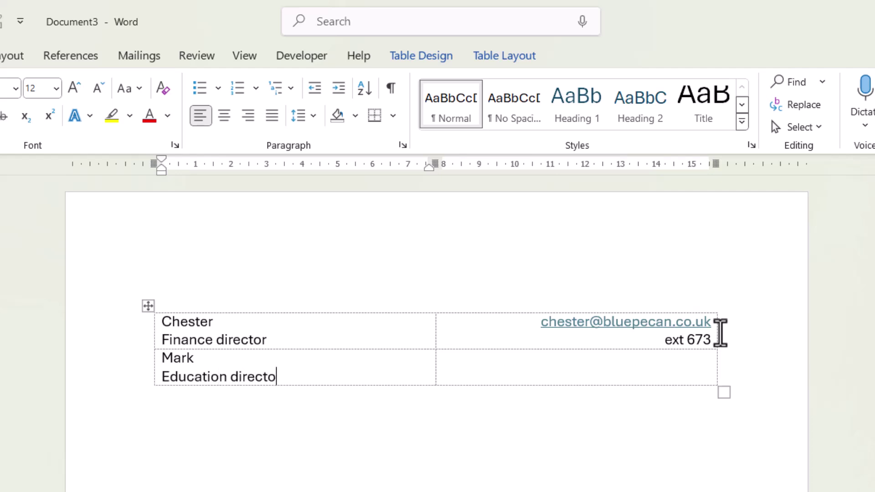
click(647, 370)
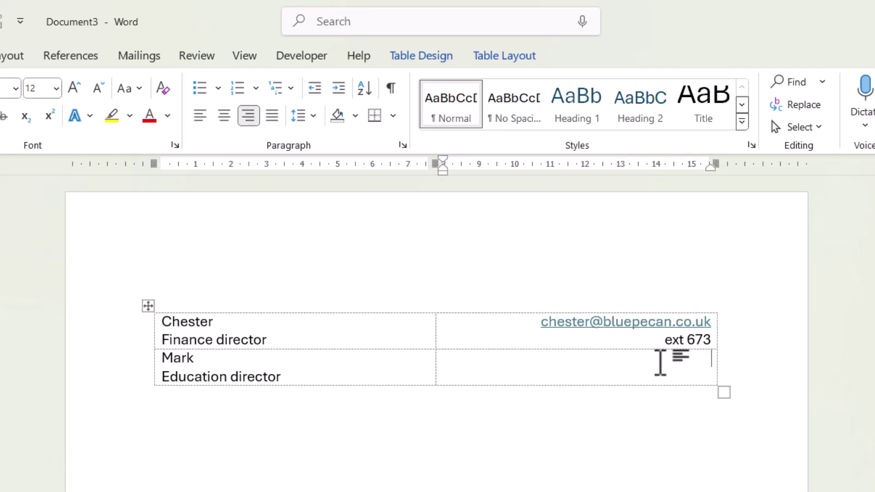
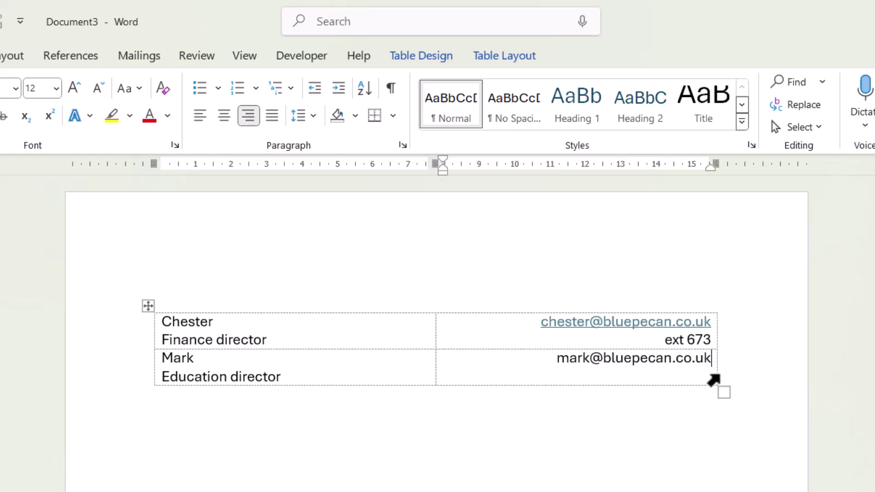
key(Return)
text(e)
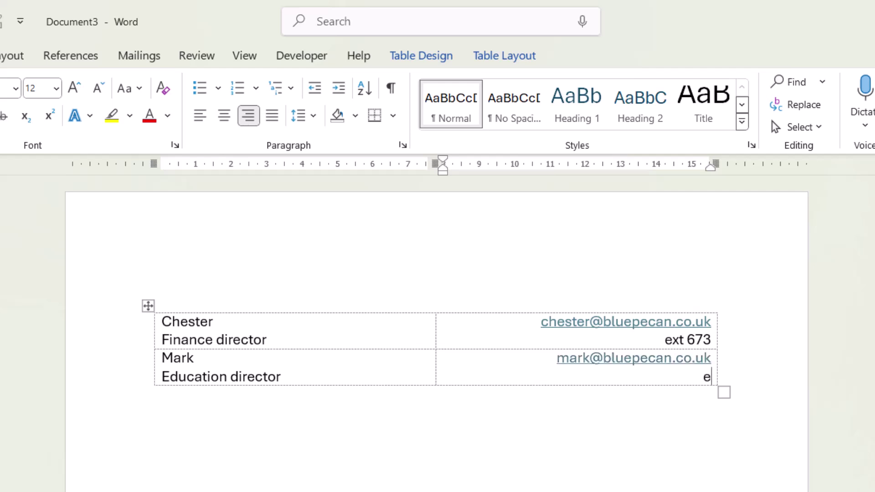
text(xt 874)
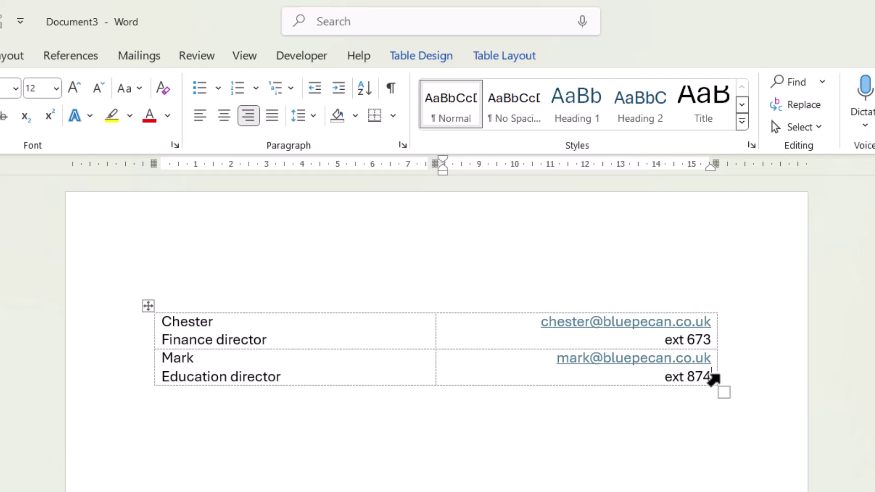
- Narrow the table by pulling its right border inward
key(Right)
key(Up)
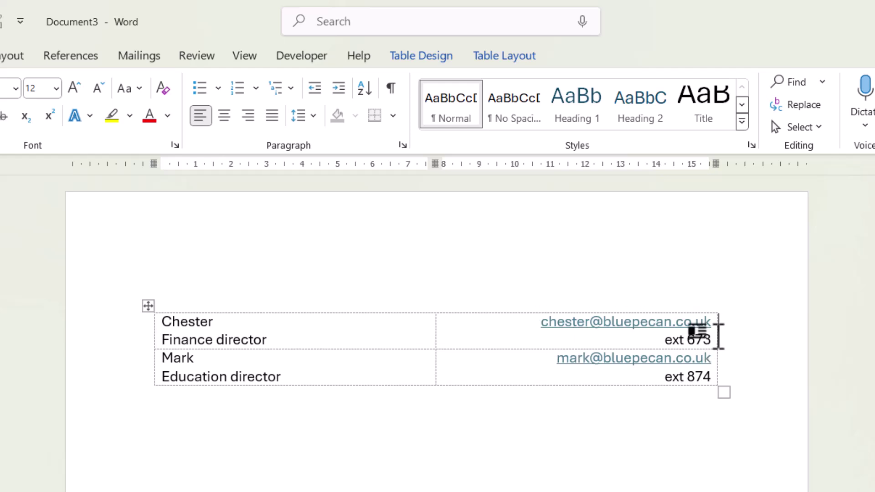
drag(718, 338, 660, 338)
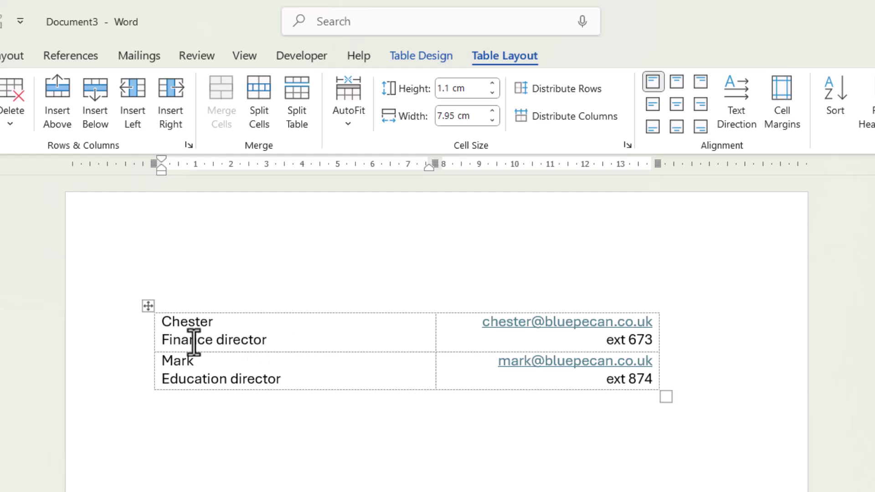
- Select the whole table and raise every row's height to 1.4 cm
click(148, 306)
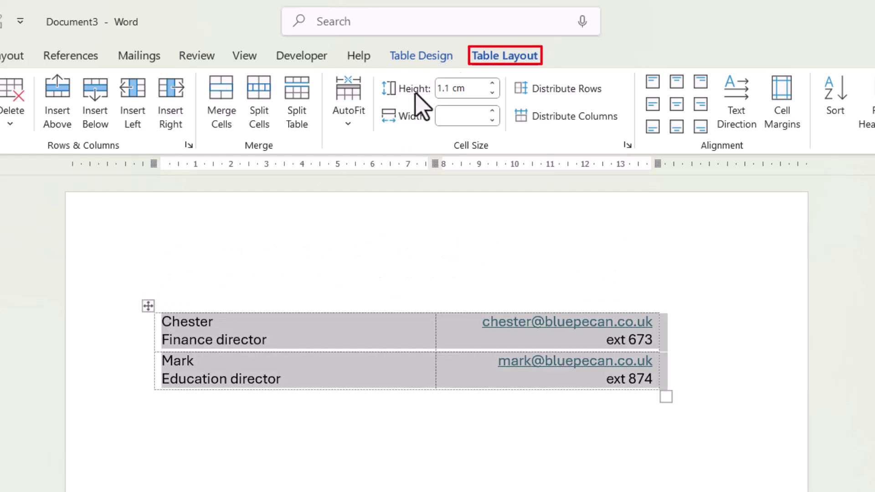
click(492, 84)
click(492, 84)
click(492, 85)
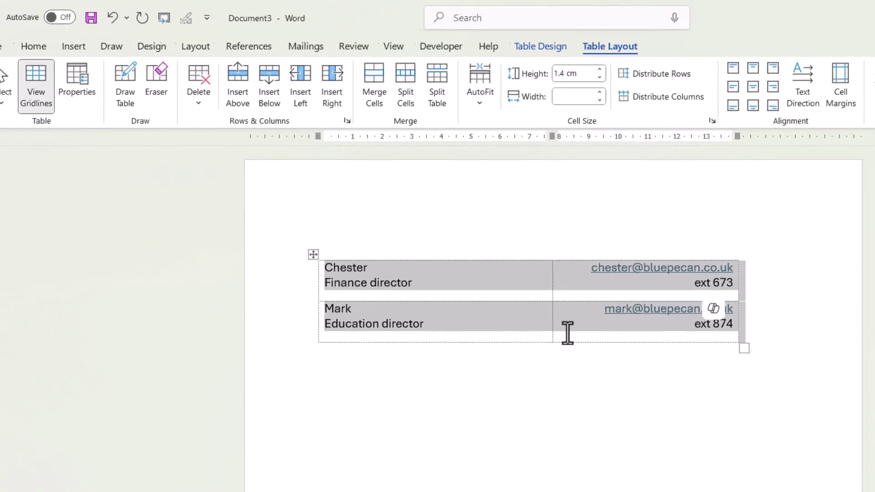
- Turn off View Gridlines so the borderless contact table shows no lines
click(455, 402)
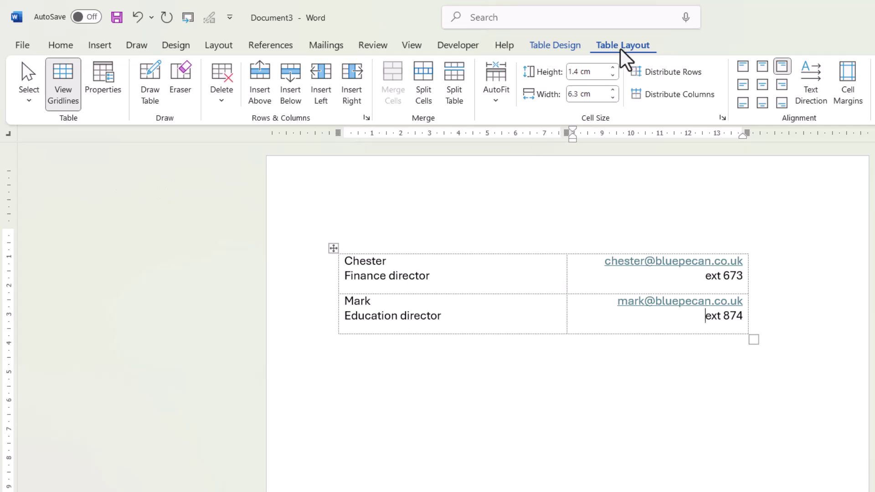
click(63, 94)
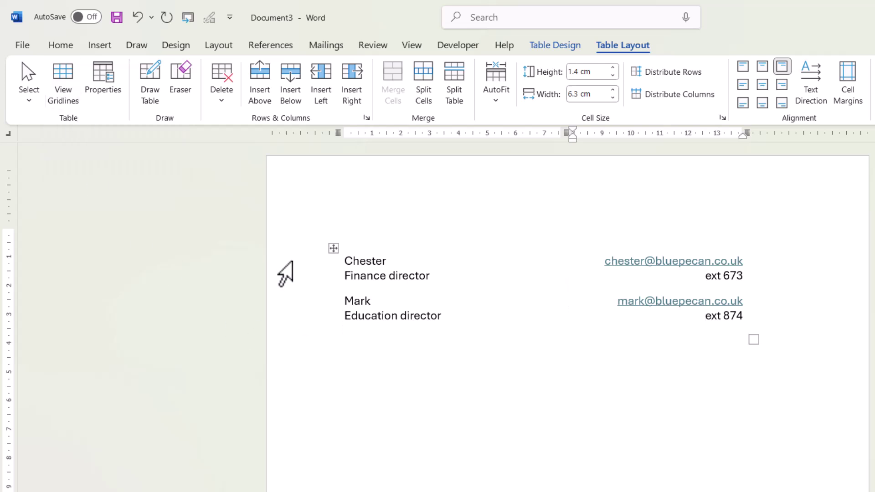